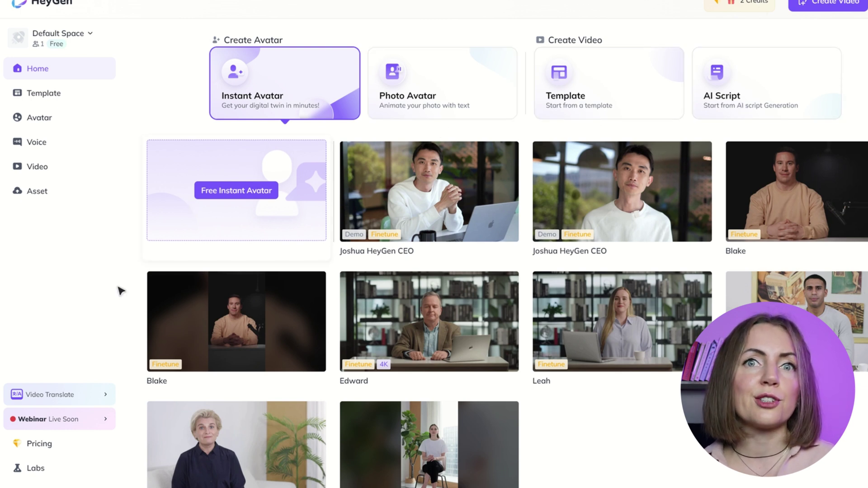
Upload Untitled design (4).mp4 to Video Translate with Spanish as target and request translation.
{"action": "left_click", "coordinate": [71, 396]}
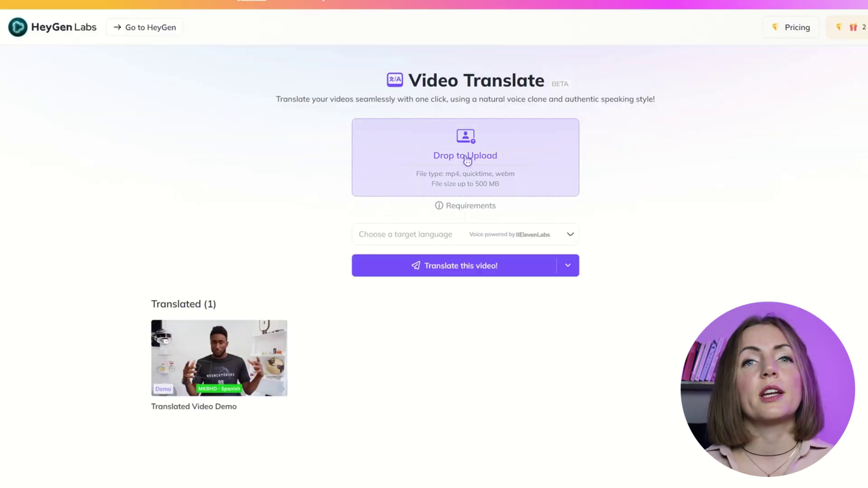
{"action": "left_click_drag", "start_coordinate": [468, 160], "coordinate": [466, 158]}
{"action": "left_click", "coordinate": [534, 235]}
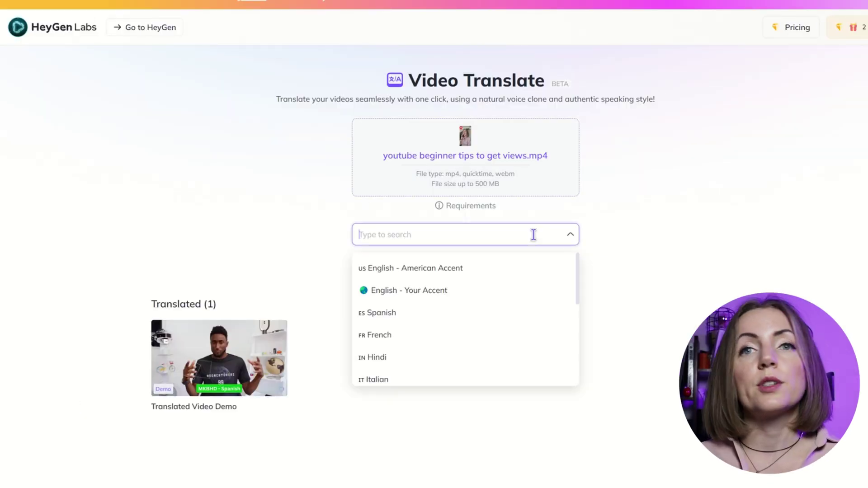
{"action": "scroll", "coordinate": [498, 309], "scroll_direction": "down", "scroll_amount": 5}
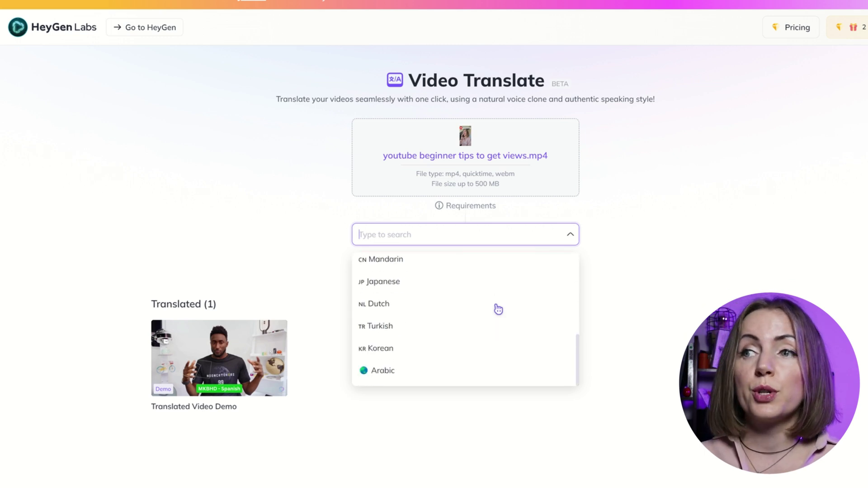
{"action": "scroll", "coordinate": [496, 324], "scroll_direction": "up", "scroll_amount": 3}
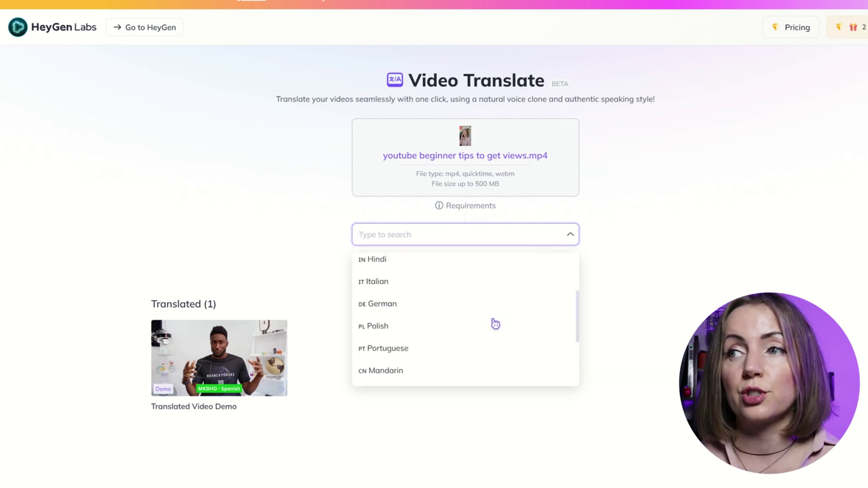
{"action": "scroll", "coordinate": [496, 324], "scroll_direction": "up", "scroll_amount": 4}
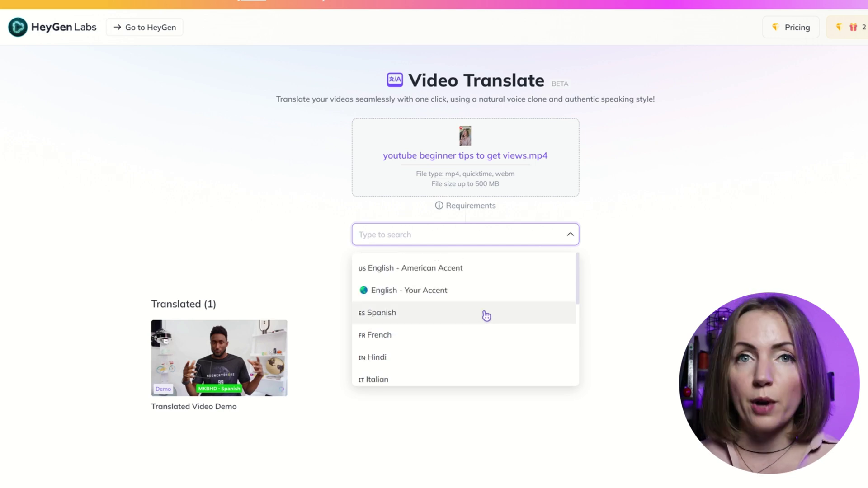
{"action": "left_click", "coordinate": [484, 312]}
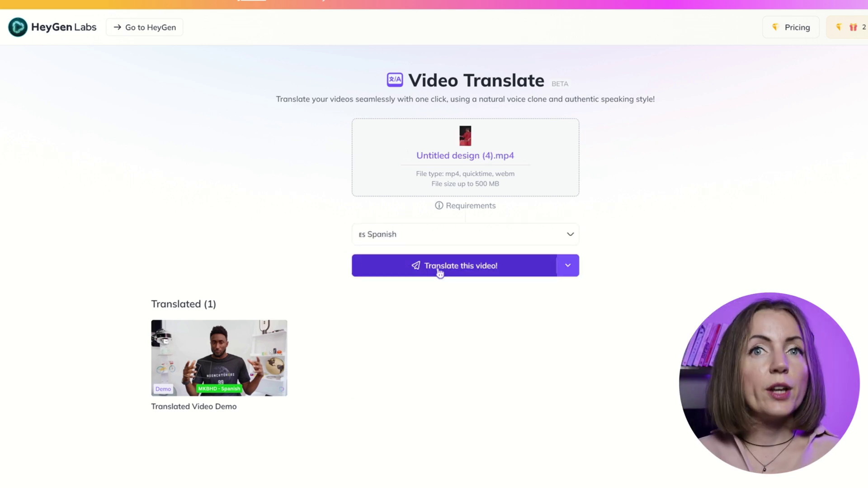
{"action": "left_click", "coordinate": [439, 270]}
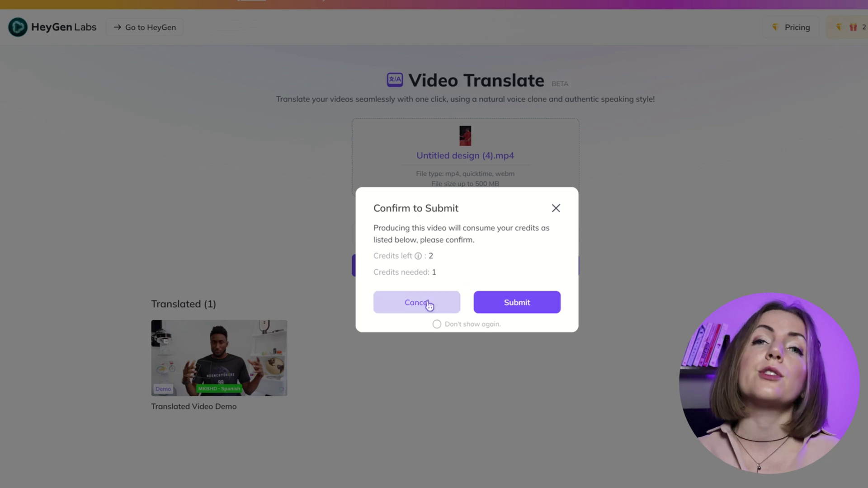
Submit the Spanish translation for 1 credit, then request translation of the next loaded video.
{"action": "left_click", "coordinate": [511, 309]}
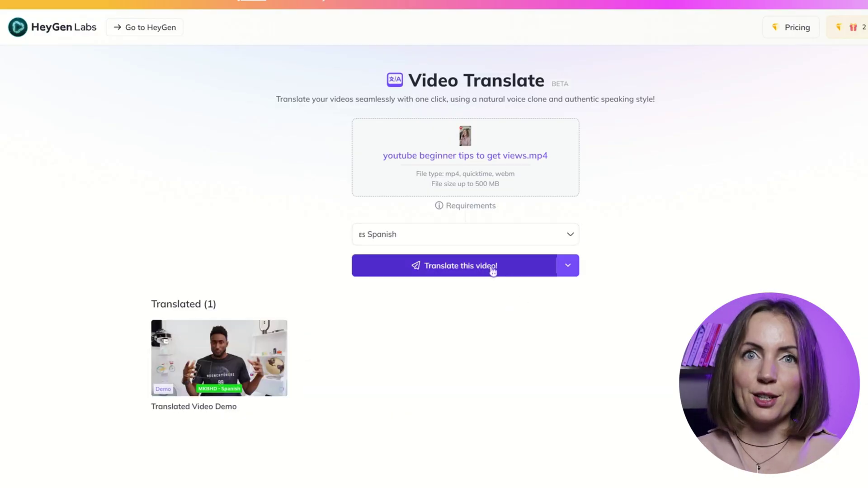
{"action": "left_click", "coordinate": [493, 270]}
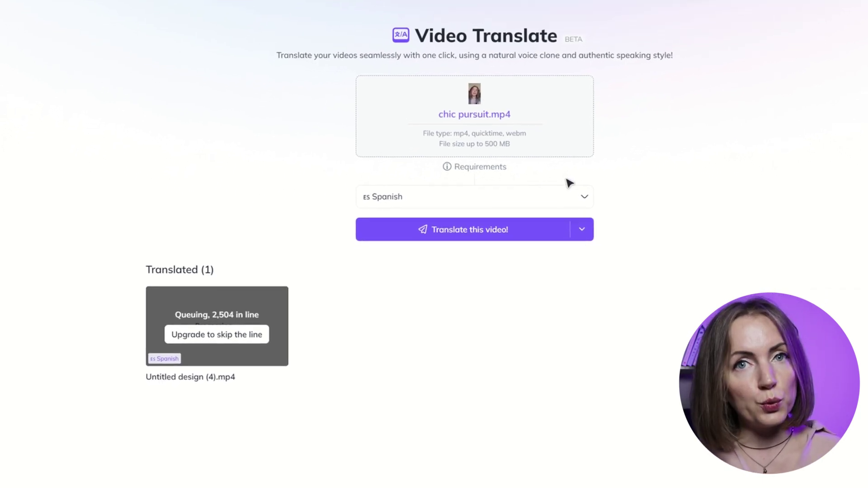
Submit chic pursuit.mp4 for Spanish translation, then open Dubformer's source language list.
{"action": "left_click", "coordinate": [486, 199]}
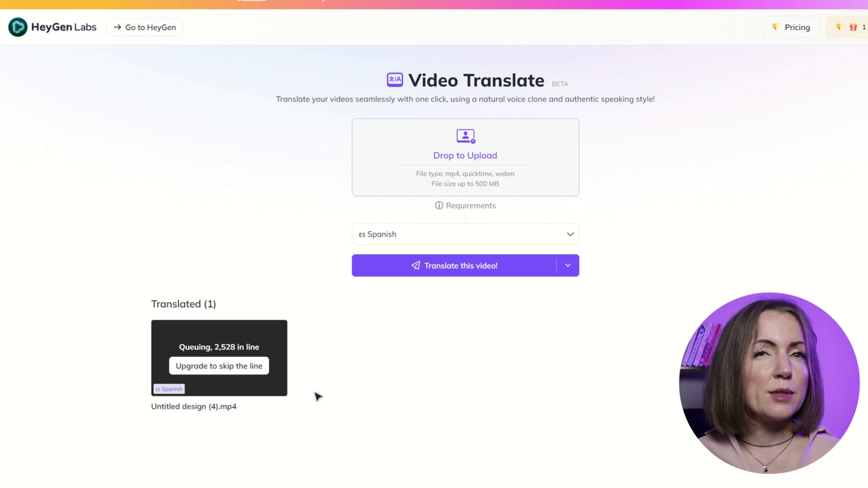
{"action": "mouse_move", "coordinate": [212, 384]}
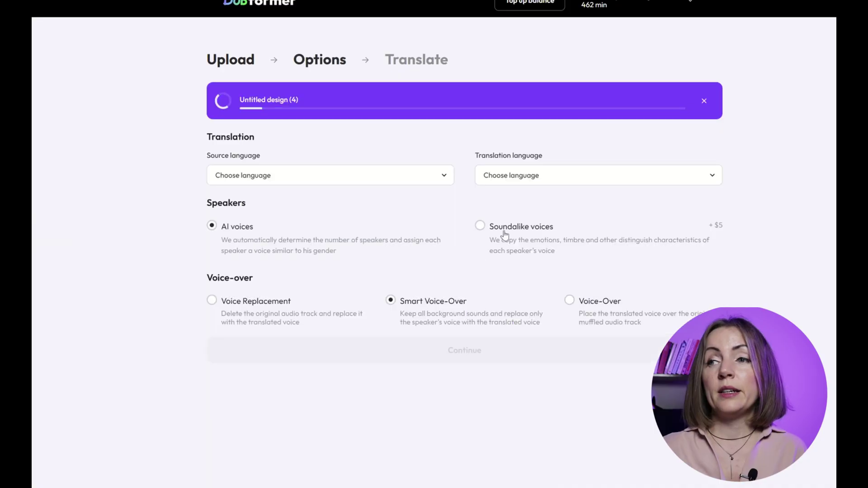
{"action": "left_click", "coordinate": [430, 175]}
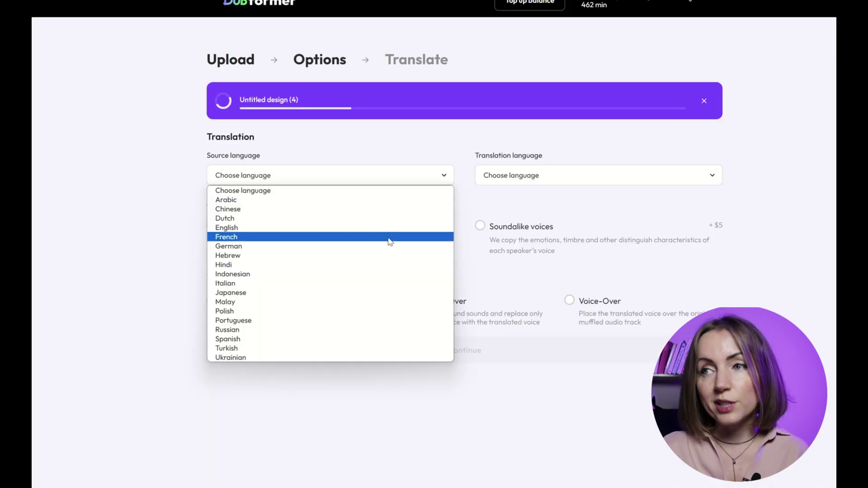
Set English as the source language and scroll through the translation language list.
{"action": "left_click", "coordinate": [391, 230]}
{"action": "left_click", "coordinate": [503, 184]}
{"action": "scroll", "coordinate": [565, 271], "scroll_direction": "down", "scroll_amount": 10}
{"action": "scroll", "coordinate": [562, 341], "scroll_direction": "down", "scroll_amount": 4}
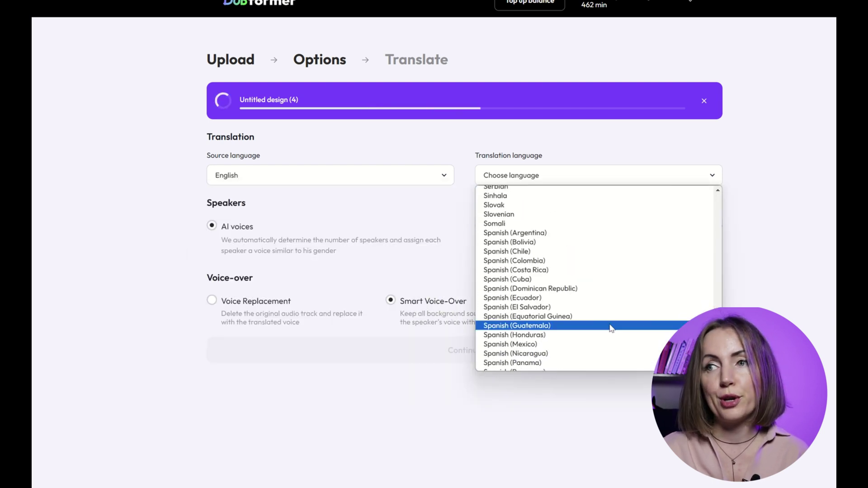
{"action": "scroll", "coordinate": [562, 341], "scroll_direction": "down", "scroll_amount": 3}
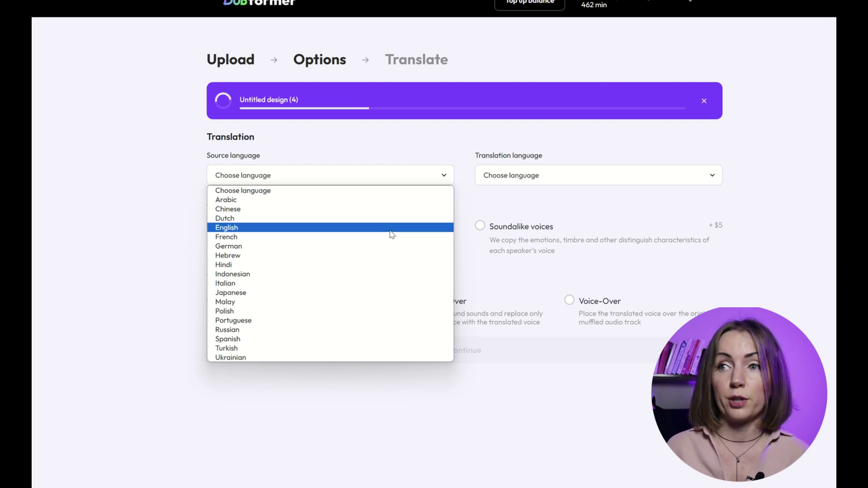
Reselect English as source and scroll further down to the Spanish translation variants.
{"action": "left_click", "coordinate": [391, 228]}
{"action": "left_click", "coordinate": [507, 179]}
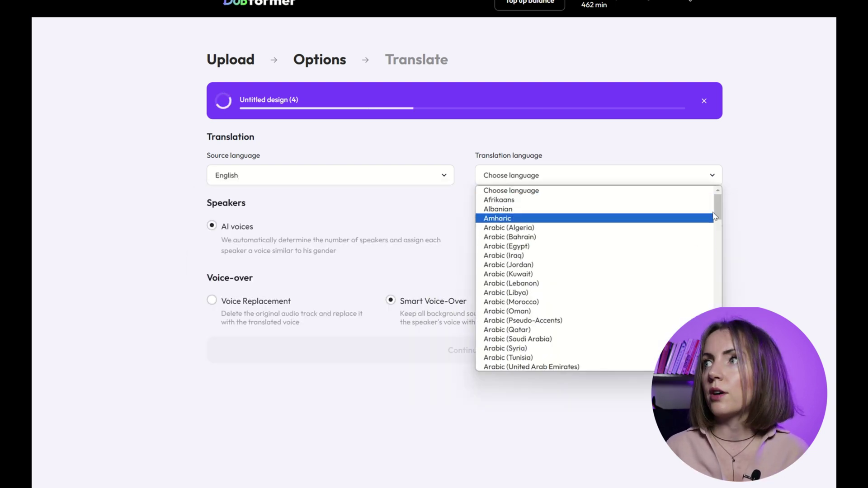
{"action": "scroll", "coordinate": [705, 218], "scroll_direction": "down", "scroll_amount": 6}
{"action": "scroll", "coordinate": [723, 279], "scroll_direction": "down", "scroll_amount": 15}
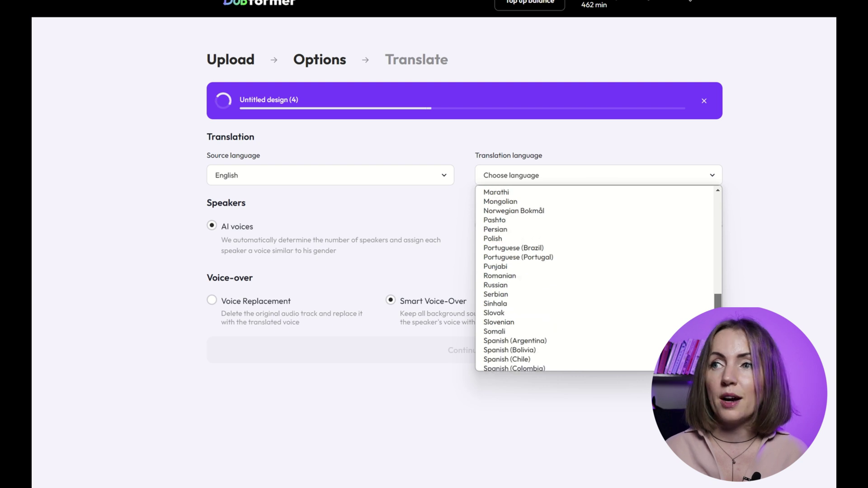
{"action": "scroll", "coordinate": [597, 278], "scroll_direction": "down", "scroll_amount": 2}
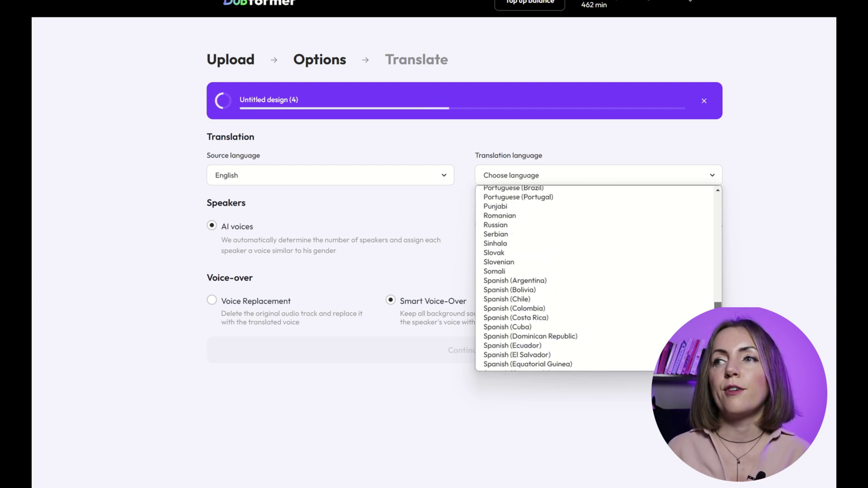
{"action": "scroll", "coordinate": [611, 328], "scroll_direction": "down", "scroll_amount": 3}
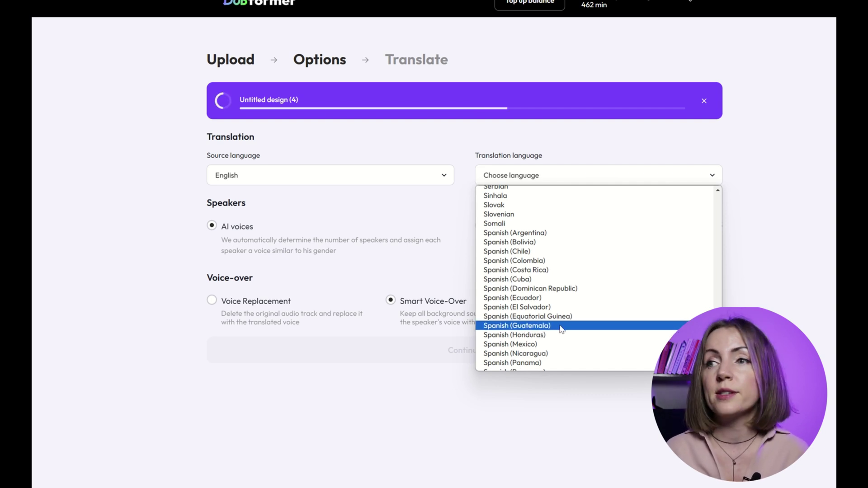
{"action": "scroll", "coordinate": [560, 329], "scroll_direction": "down", "scroll_amount": 5}
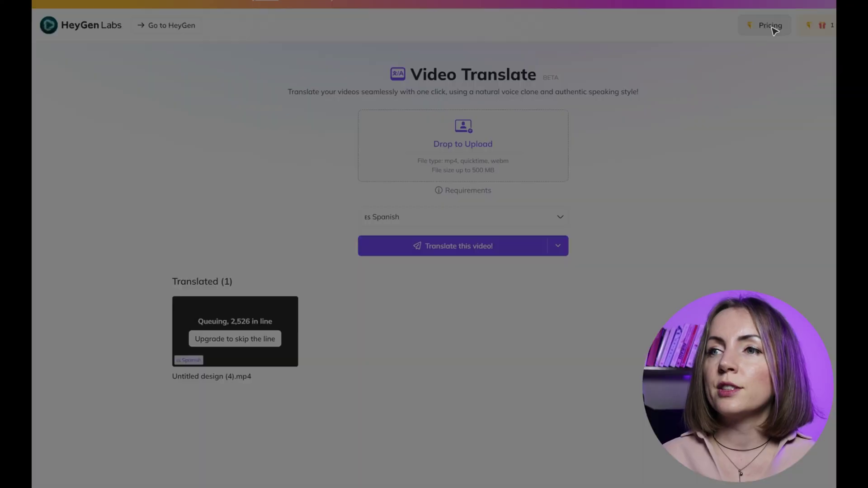
Open HeyGen's pricing and switch to Pay Monthly to show Creator at $59/month.
{"action": "left_click", "coordinate": [772, 26]}
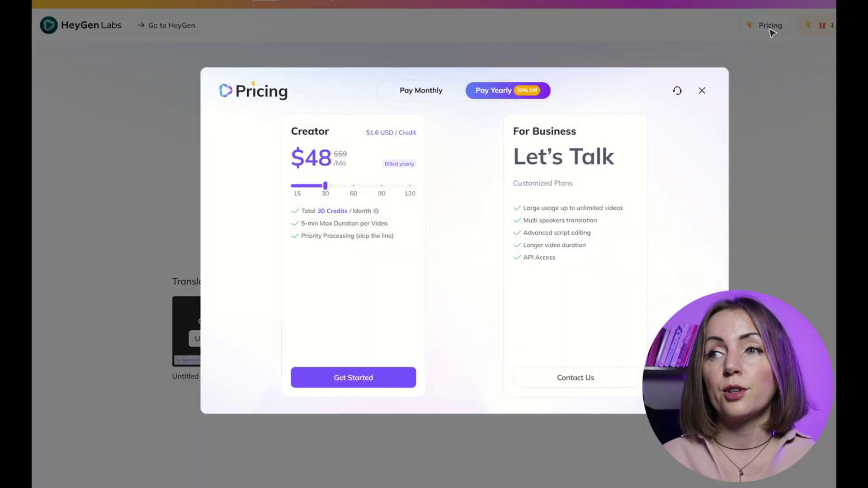
{"action": "left_click", "coordinate": [448, 91]}
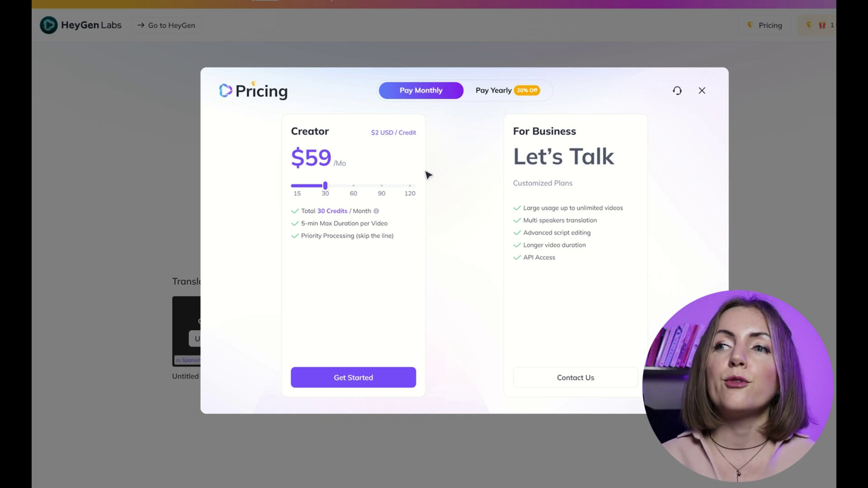
{"action": "mouse_move", "coordinate": [377, 211]}
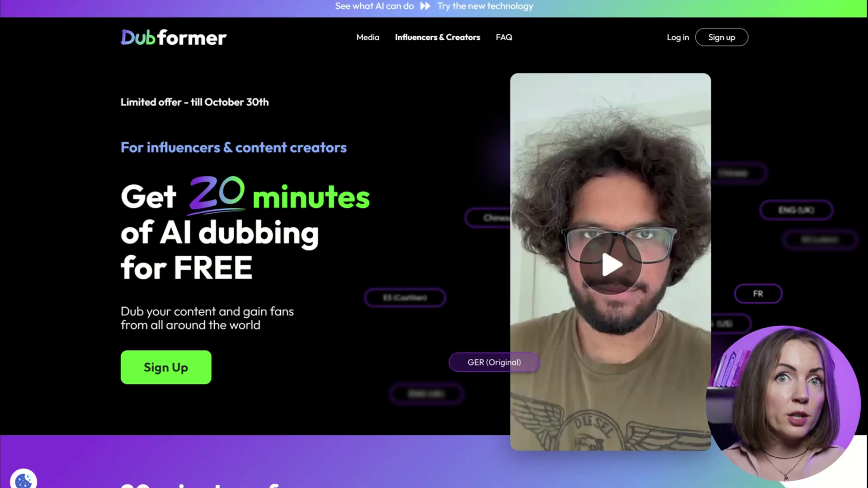
Continue with Spanish (Spain), Soundalike voices and Smart Voice-Over to the Translate summary.
{"action": "scroll", "coordinate": [858, 143], "scroll_direction": "down", "scroll_amount": 2}
{"action": "scroll", "coordinate": [859, 146], "scroll_direction": "down", "scroll_amount": 10}
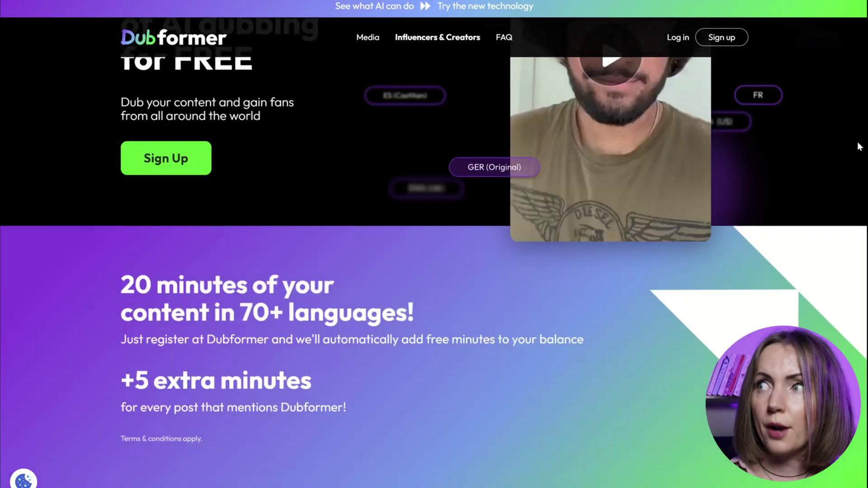
{"action": "scroll", "coordinate": [860, 148], "scroll_direction": "down", "scroll_amount": 10}
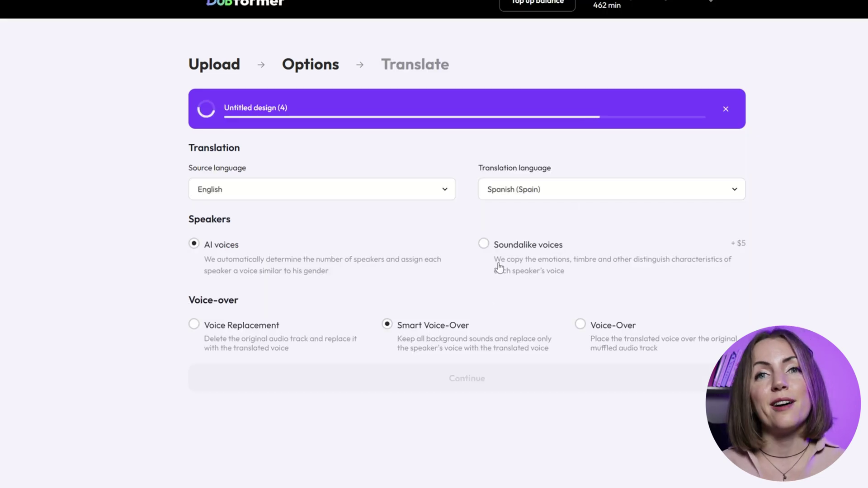
{"action": "left_click", "coordinate": [488, 379]}
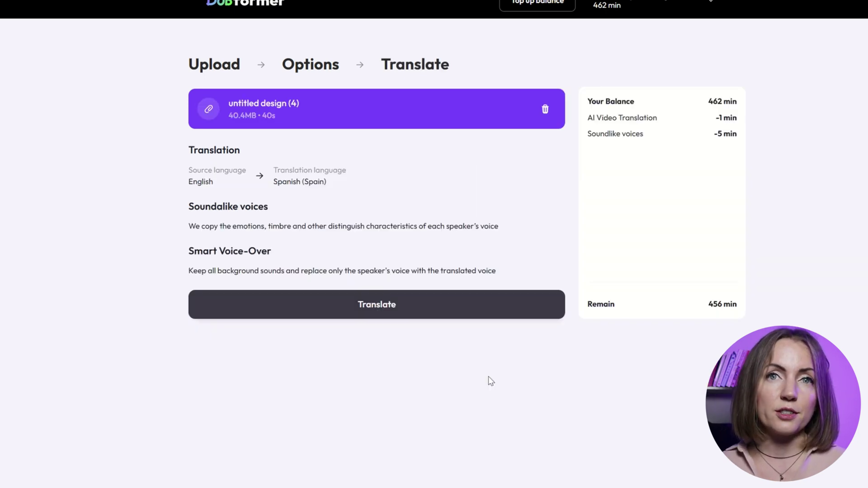